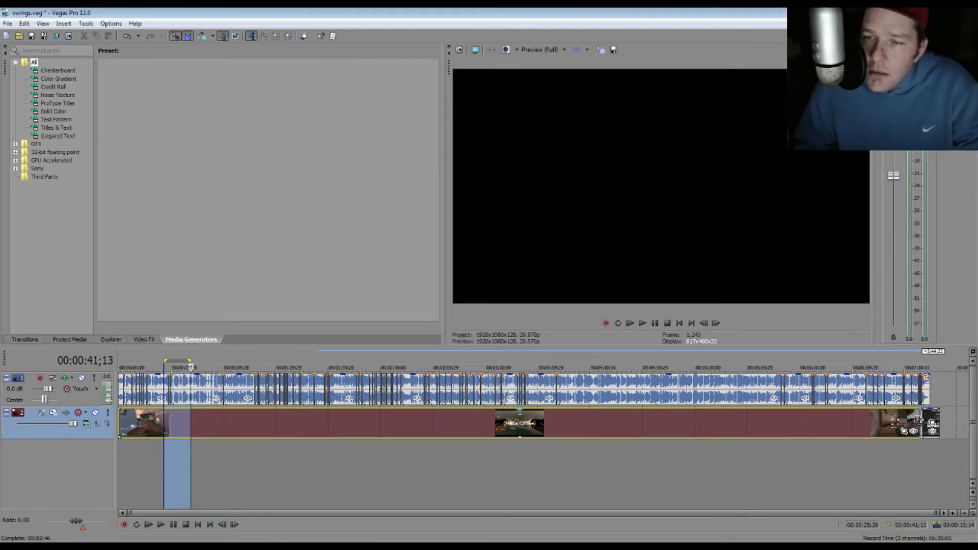
Ctrl-drag the gameplay video event's right edge far left to time-compress it.
{"action": "mouse_move", "coordinate": [918, 419]}
{"action": "left_mouse_down"}
{"action": "mouse_move", "coordinate": [610, 440]}
{"action": "mouse_move", "coordinate": [319, 431]}
{"action": "left_mouse_up"}
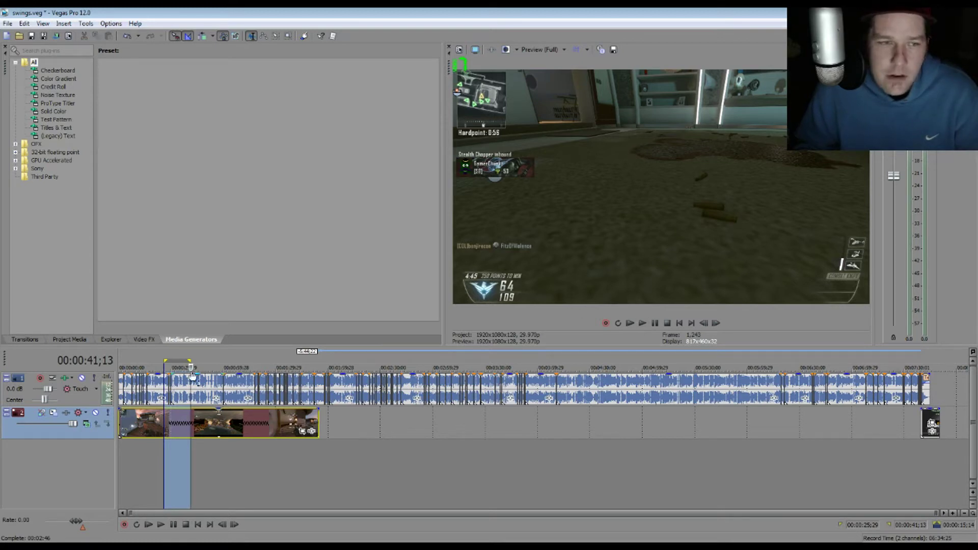
Mute the gameplay audio track, play the sped-up clip to check it, then stop.
{"action": "left_click", "coordinate": [82, 379]}
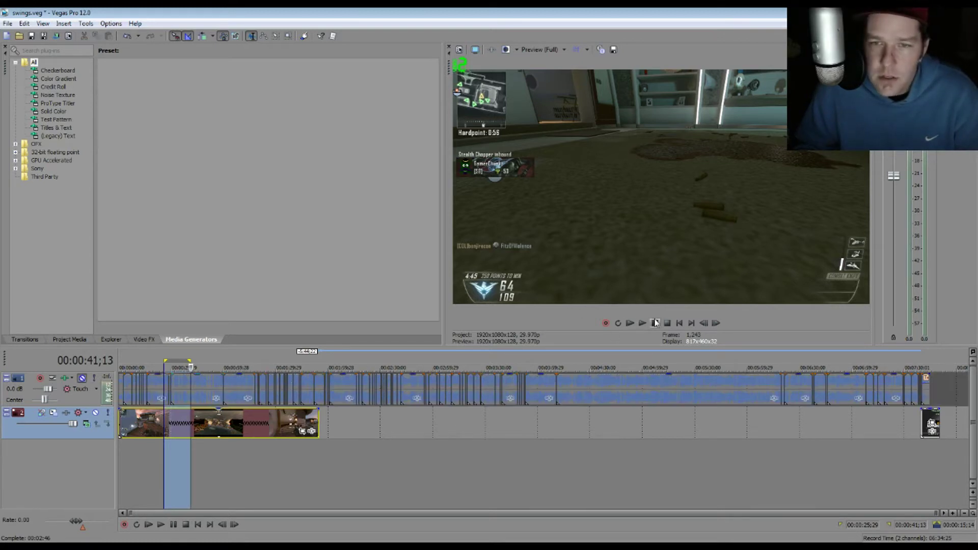
{"action": "left_click", "coordinate": [644, 325]}
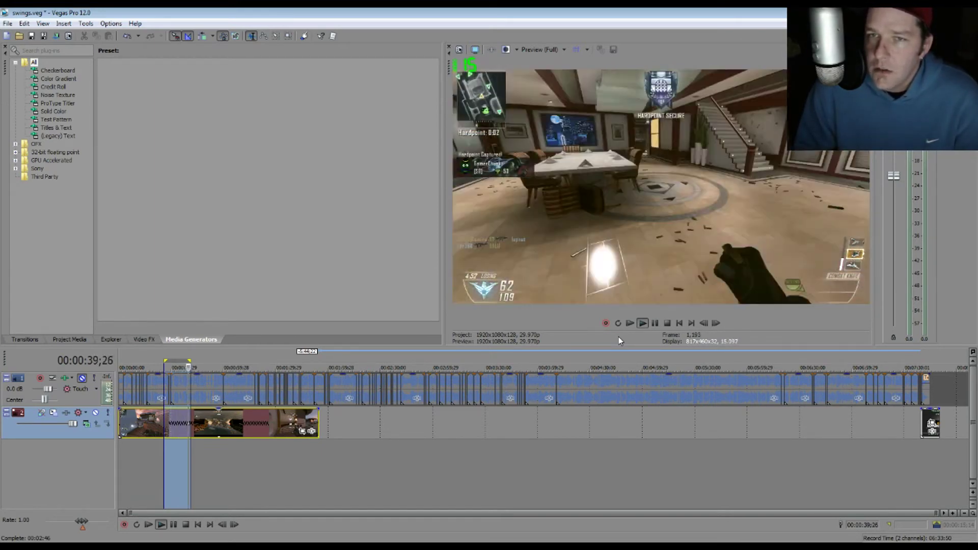
{"action": "key", "text": "Return"}
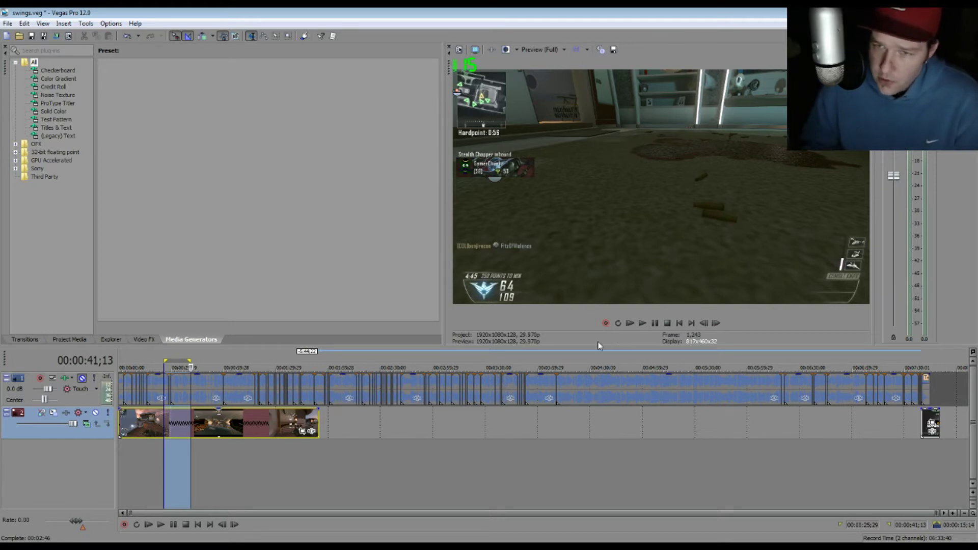
{"action": "right_click", "coordinate": [298, 427]}
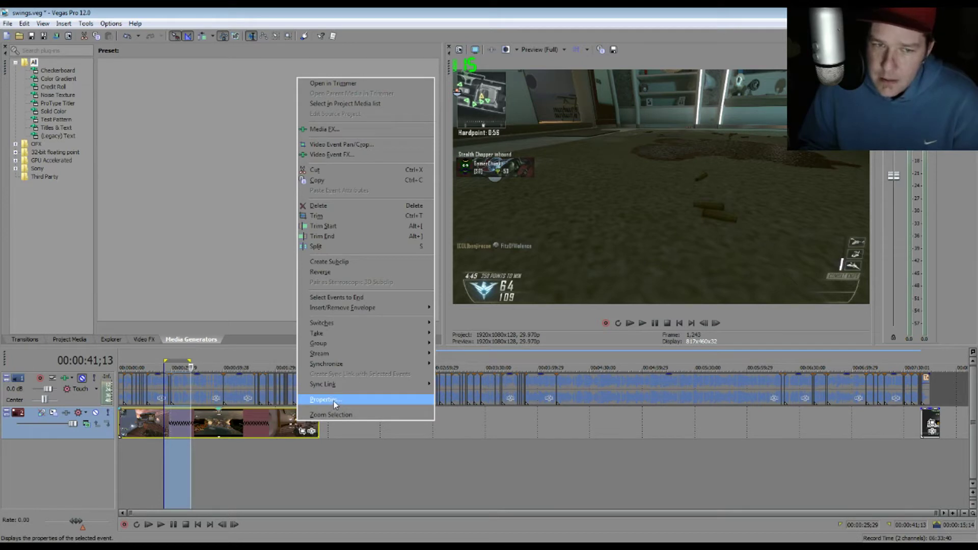
{"action": "left_click", "coordinate": [332, 401]}
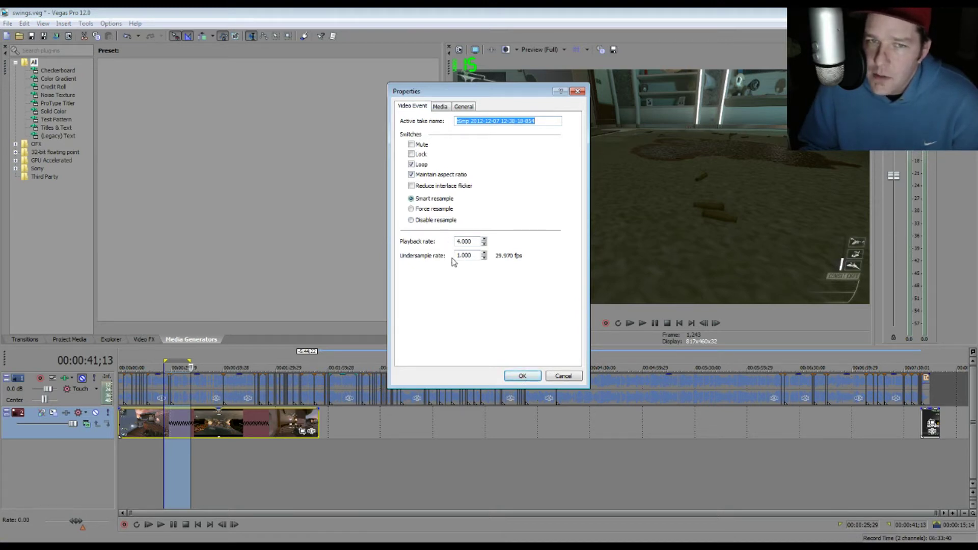
{"action": "left_click", "coordinate": [524, 376]}
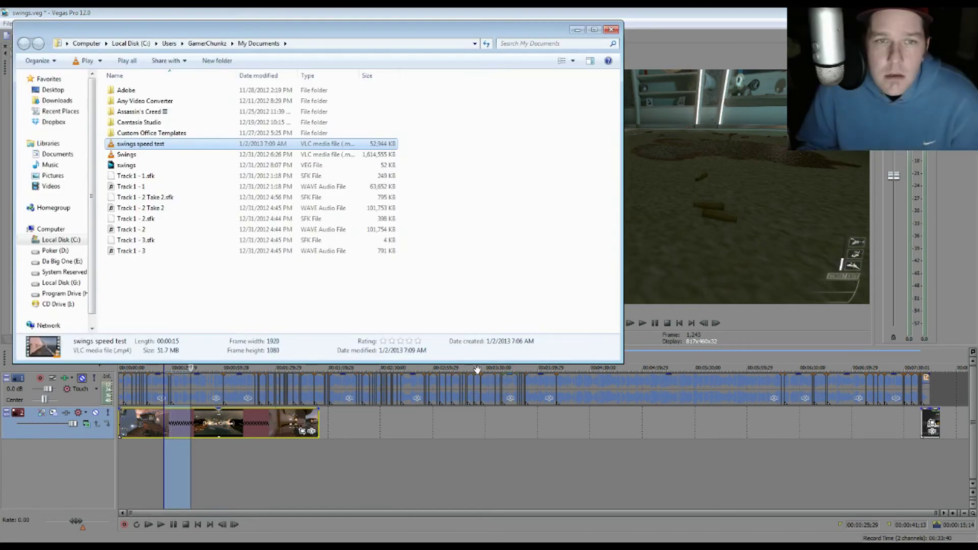
{"action": "left_click", "coordinate": [148, 145]}
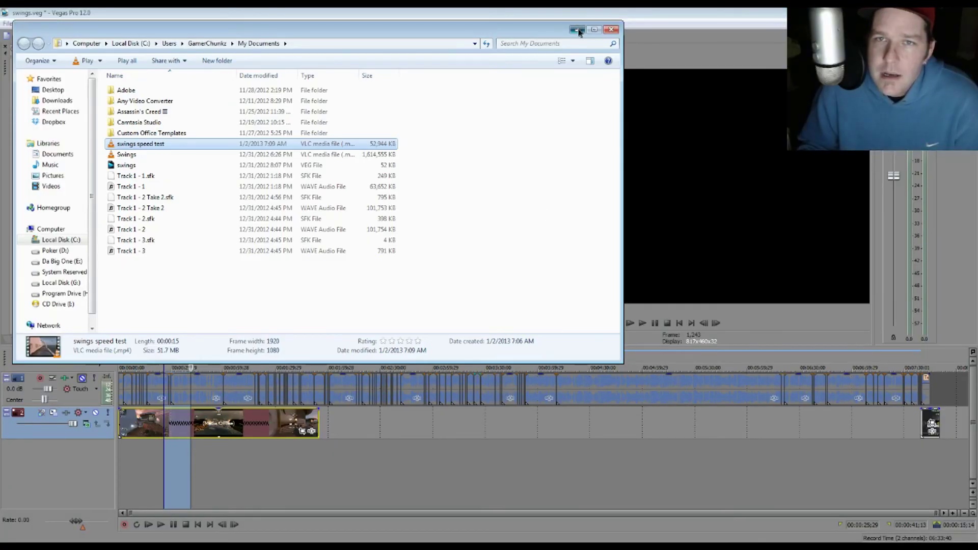
Open the swings speed test MP4 file from My Documents.
{"action": "double_click", "coordinate": [529, 138]}
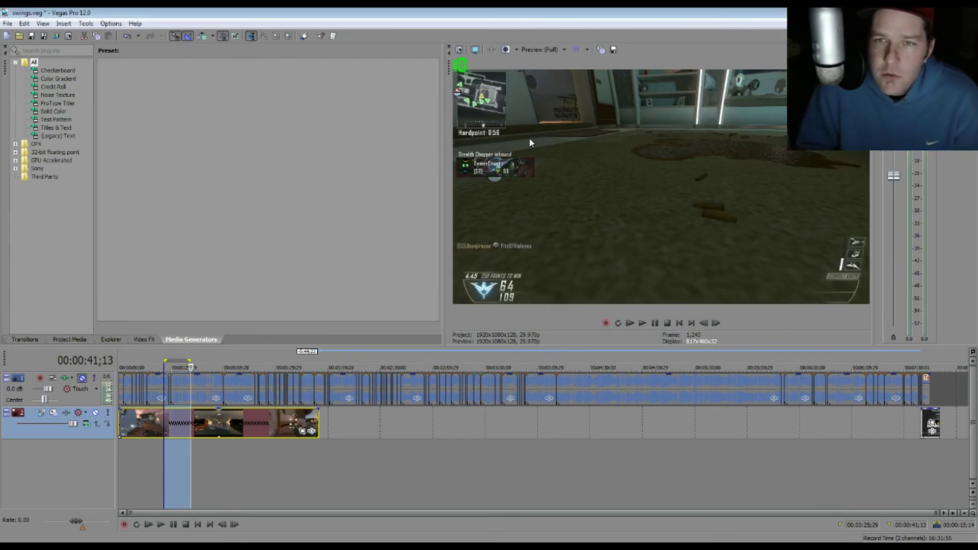